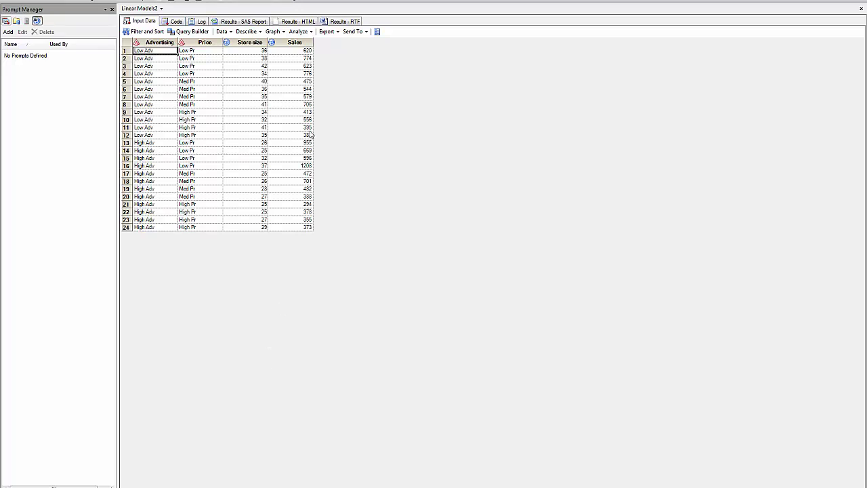
Step: Start a new Linear Models task with Sales as the dependent variable
click(311, 32)
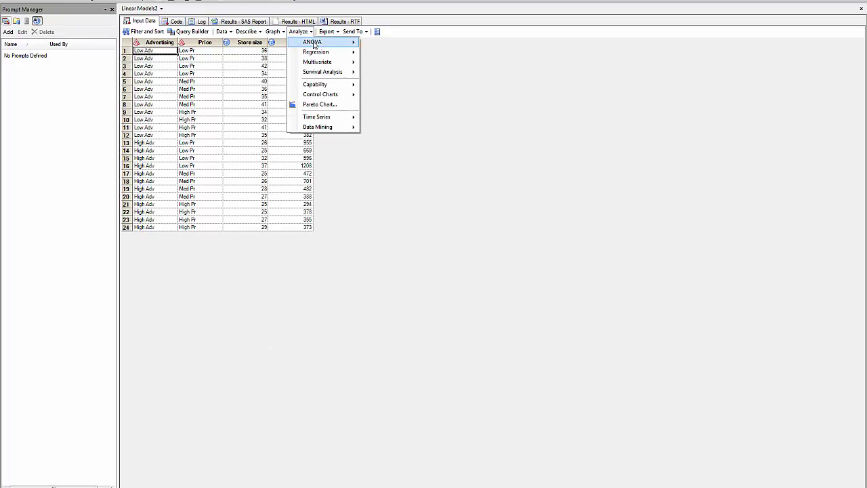
mouse_move(313, 45)
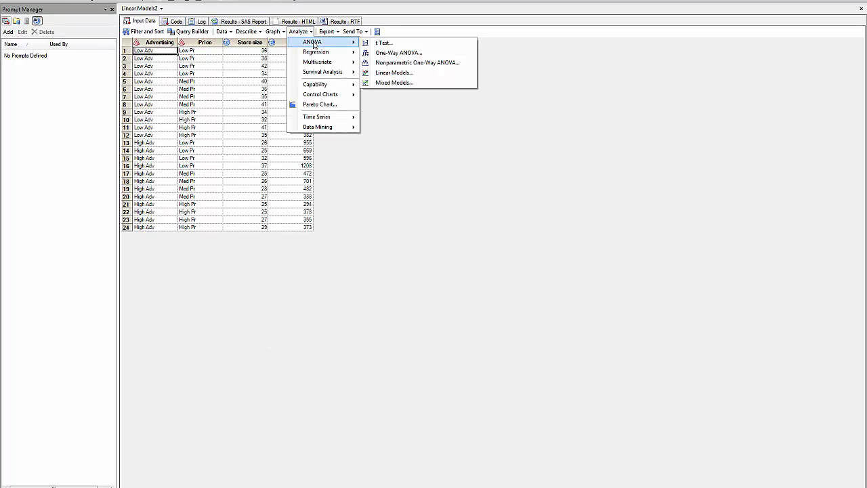
click(404, 72)
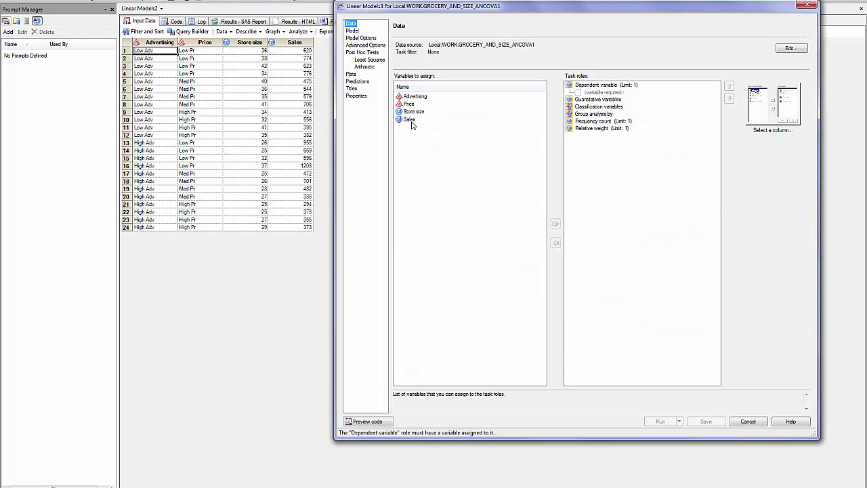
click(410, 120)
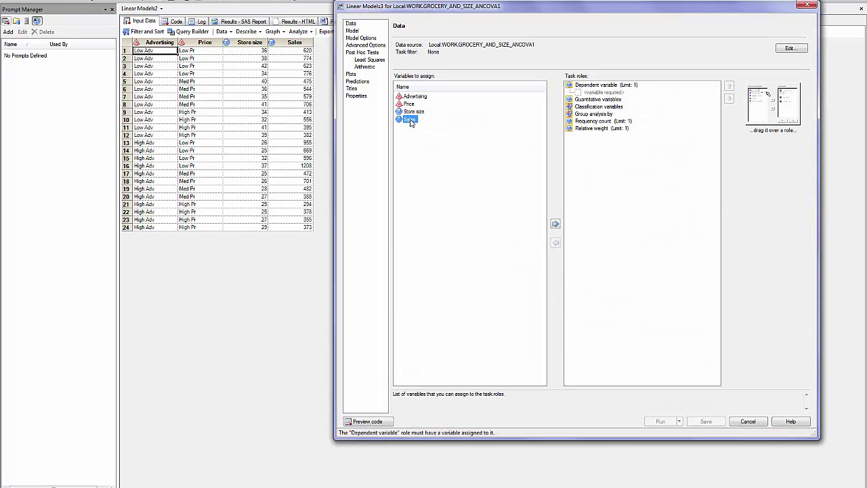
click(554, 223)
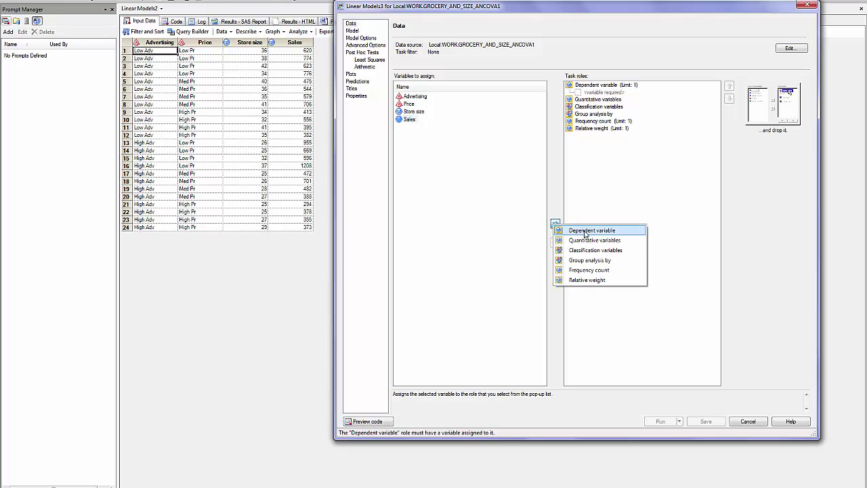
click(585, 231)
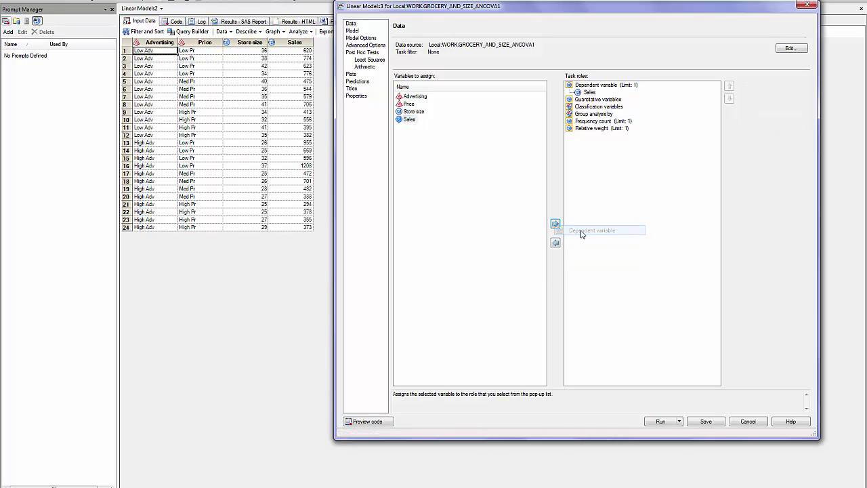
Step: Assign Store size as quantitative and Advertising and Price as classification variables
click(414, 112)
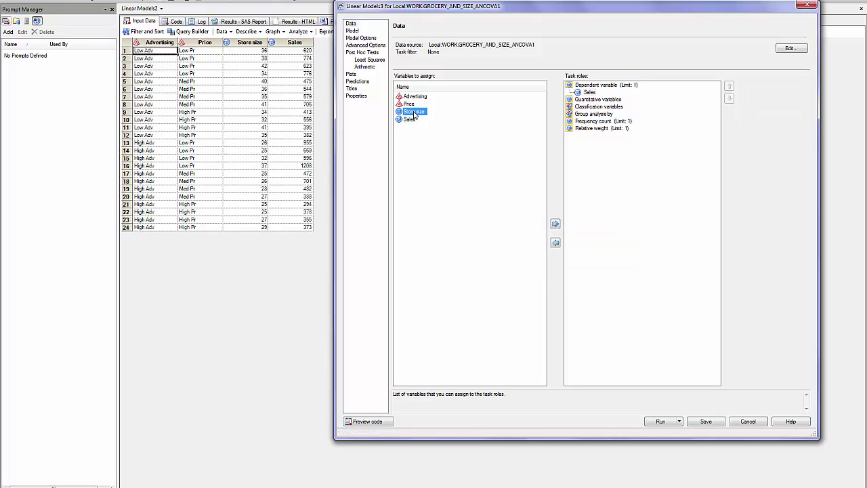
click(554, 223)
click(576, 238)
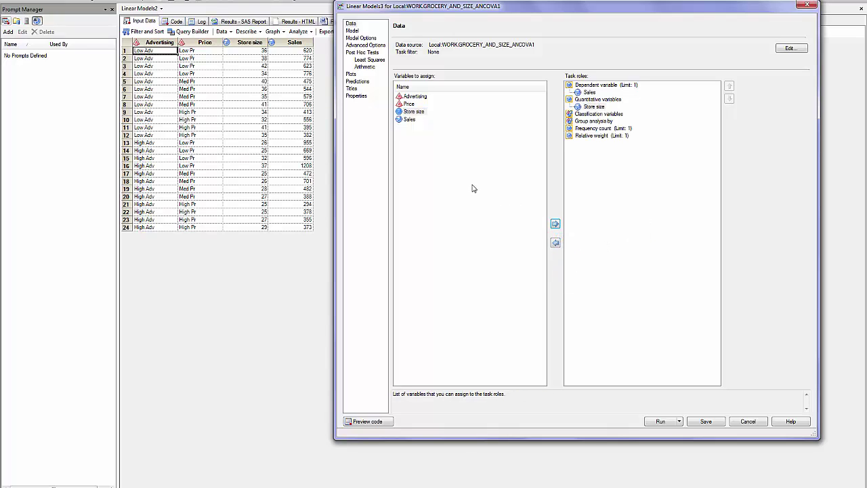
click(416, 98)
ctrl+click(411, 103)
click(555, 223)
click(580, 232)
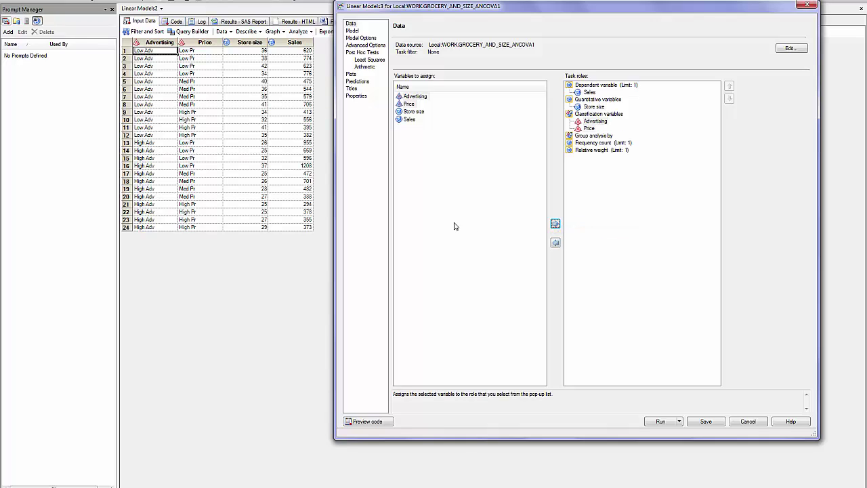
click(352, 31)
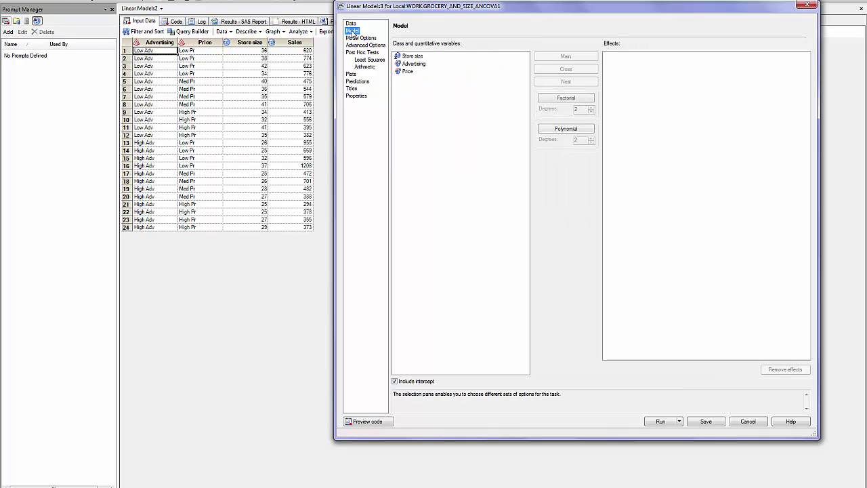
Step: Add Store size, Advertising and Price as main effects plus the Advertising*Price factorial interaction
click(413, 56)
key(shift+Down)
key(shift+Down)
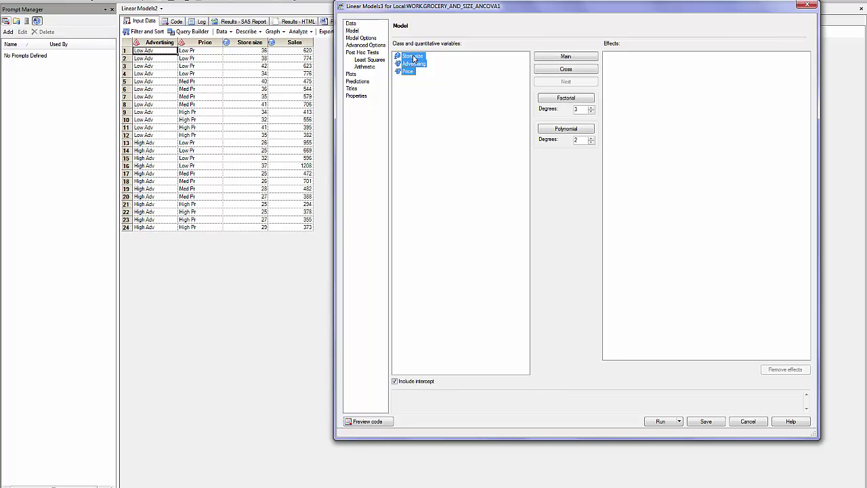
click(572, 60)
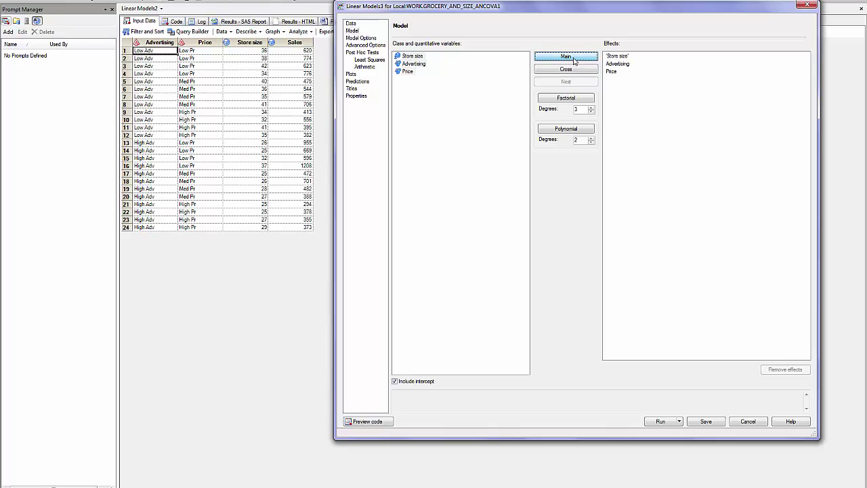
click(414, 65)
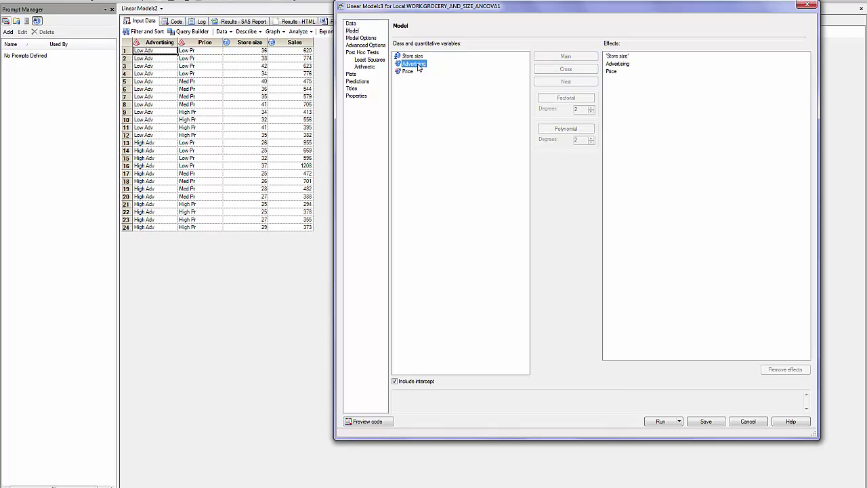
key(shift+Down)
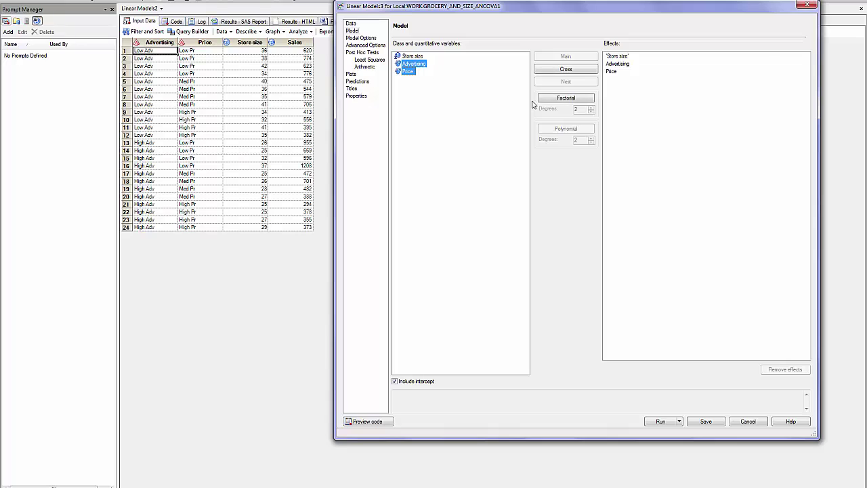
click(560, 100)
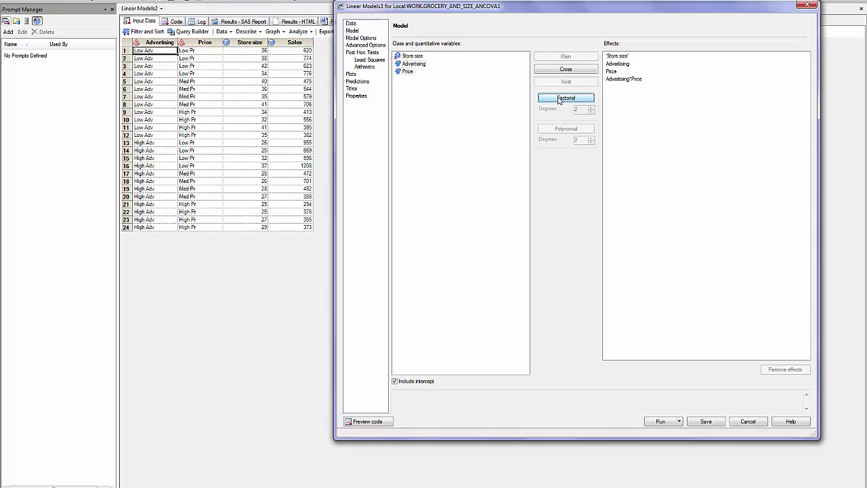
click(363, 38)
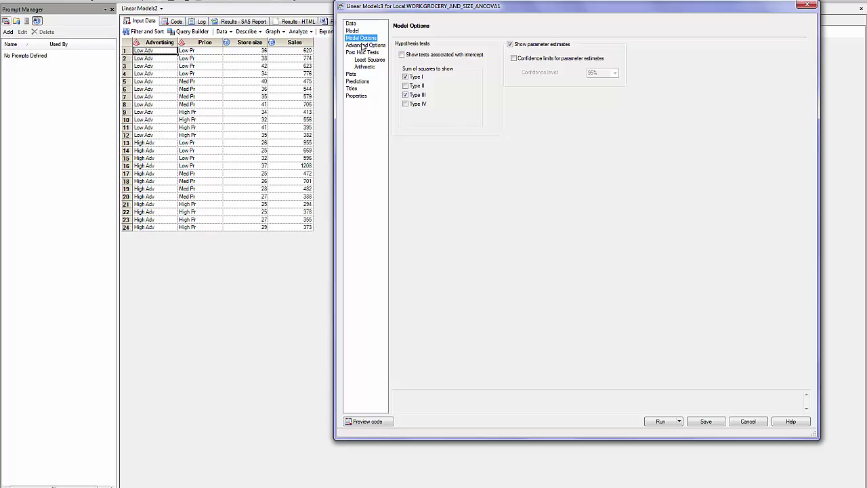
Step: Go through Advanced Options to the Post Hoc Tests Least Squares page
click(363, 46)
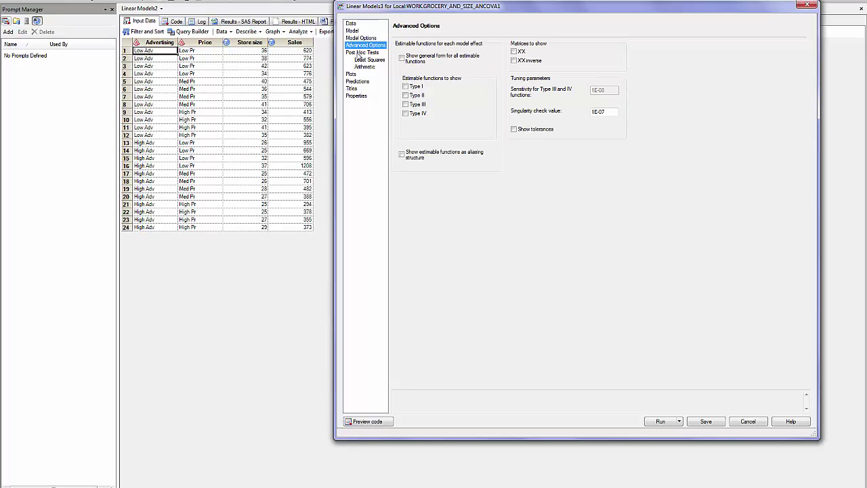
click(359, 59)
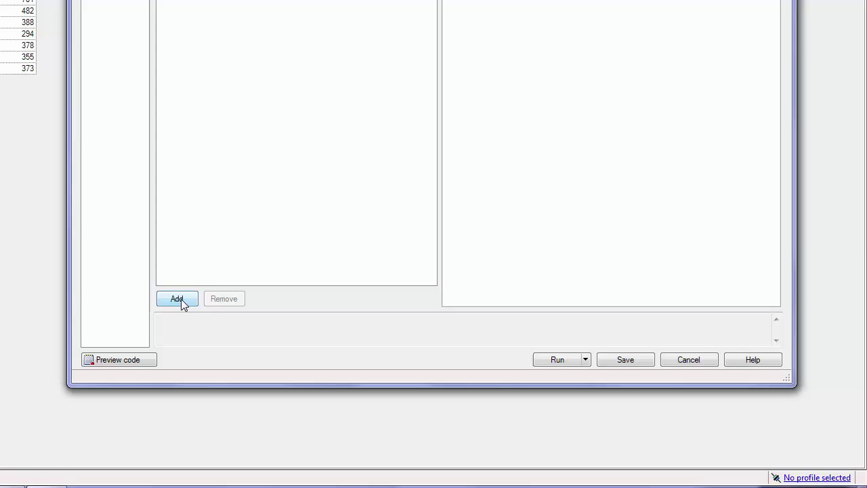
Step: Add a least squares means test with Advertising, Price and Advertising*Price set to True
click(178, 299)
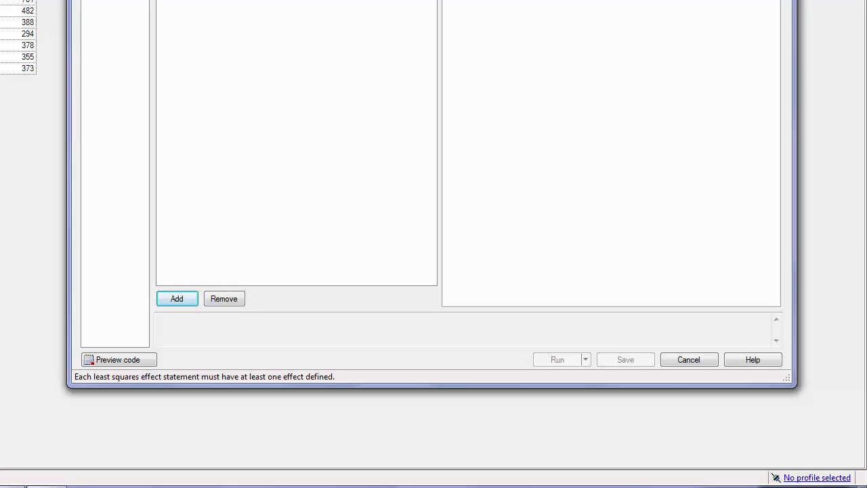
click(771, 45)
click(773, 46)
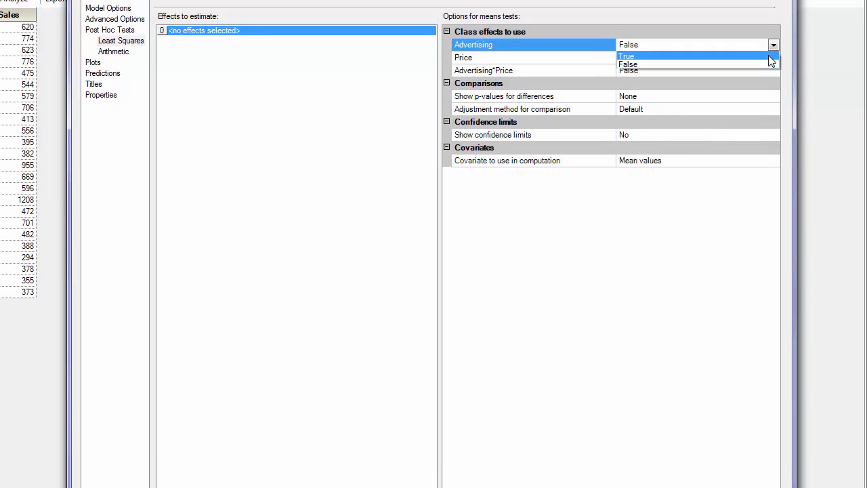
click(768, 54)
click(774, 58)
click(774, 58)
click(769, 68)
click(771, 69)
click(771, 69)
click(768, 77)
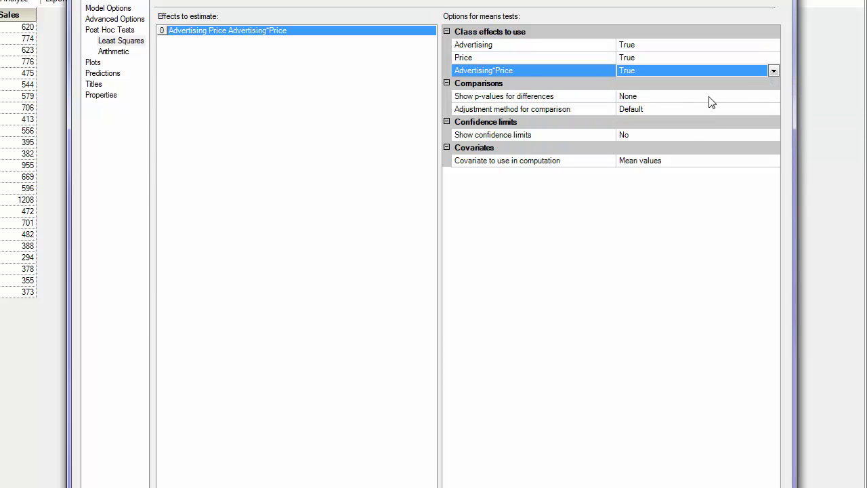
Step: Set difference p-values to Default, adjustment to Tukey, and confidence limits to Yes
click(772, 98)
click(773, 99)
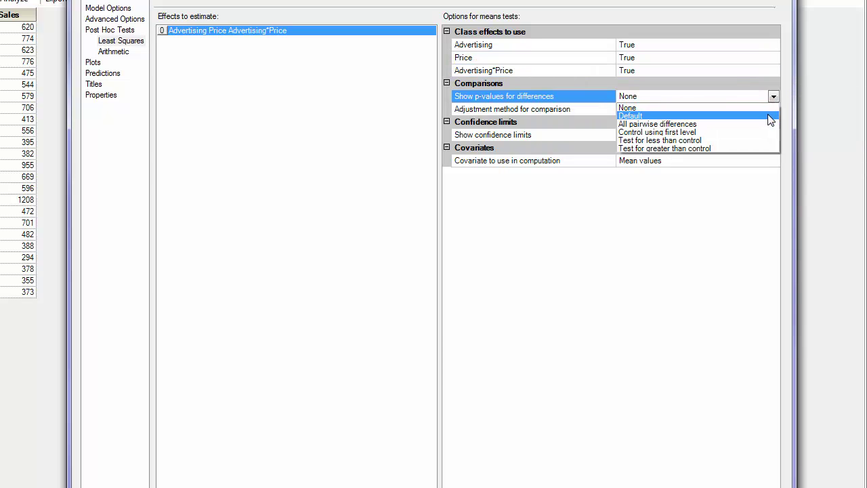
click(767, 113)
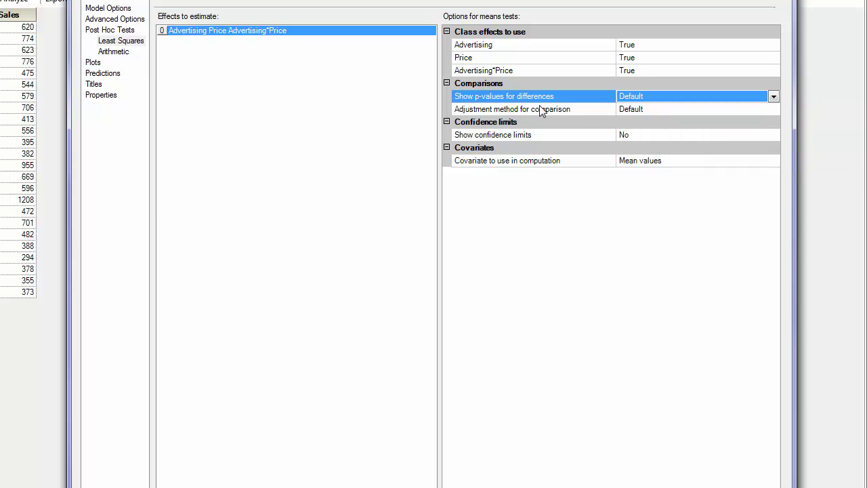
click(772, 109)
click(773, 111)
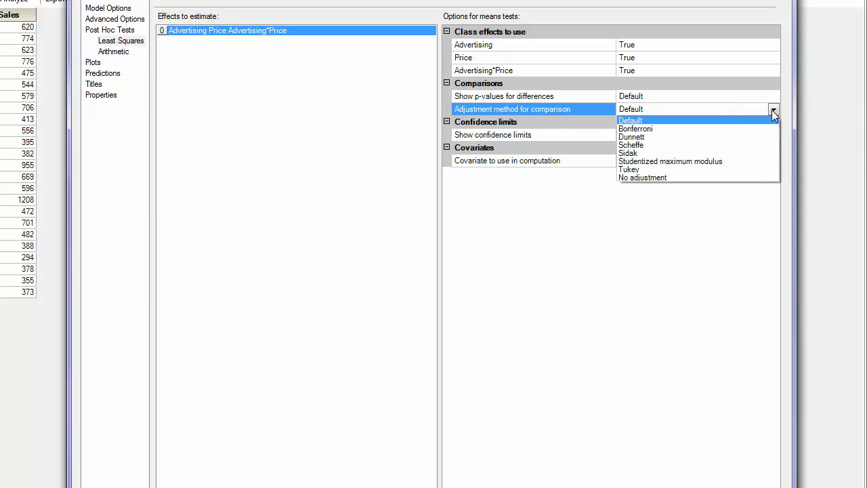
click(701, 170)
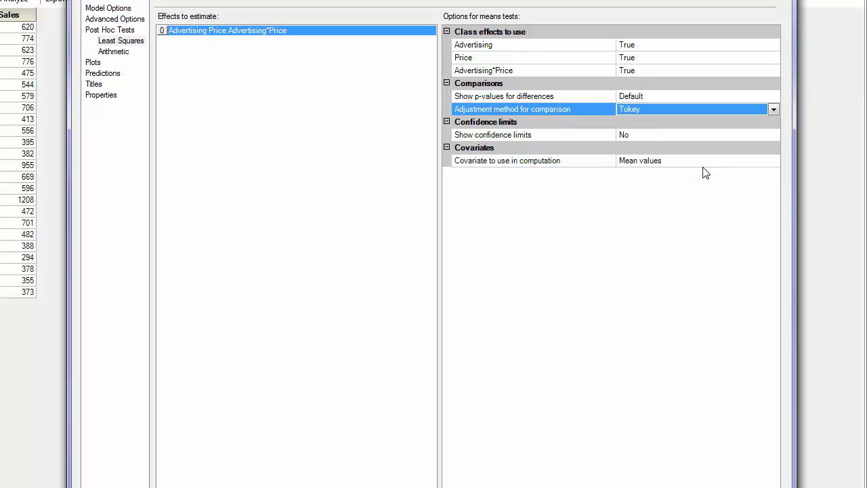
click(773, 135)
click(773, 135)
click(766, 147)
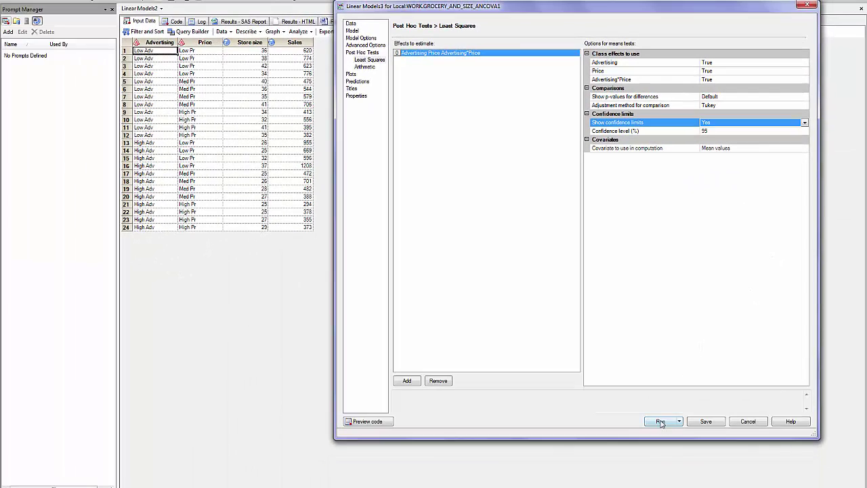
Step: Run the model and scroll to the Advertising LS-means (608.17 vs 534.67, p = 0.5084)
click(660, 421)
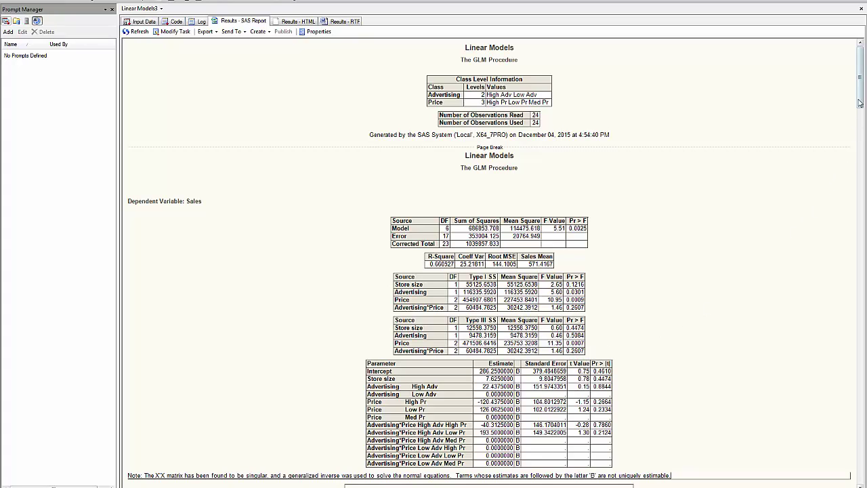
drag(860, 100, 858, 226)
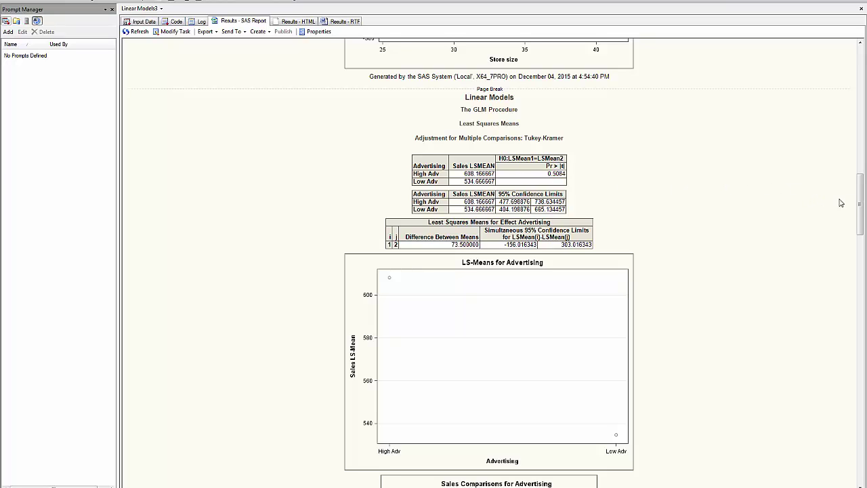
Step: Scroll down to the Price LS-means: High 403.42, Low 766.62, Med 544.01
drag(860, 206, 862, 214)
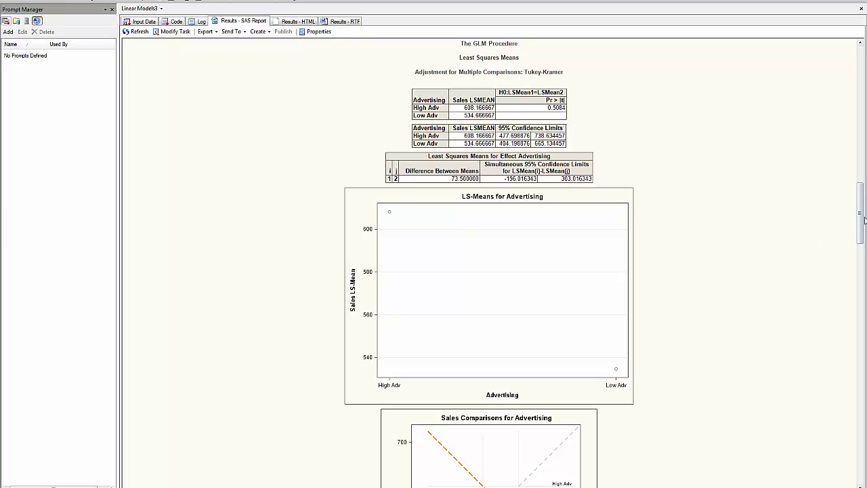
drag(862, 221, 862, 299)
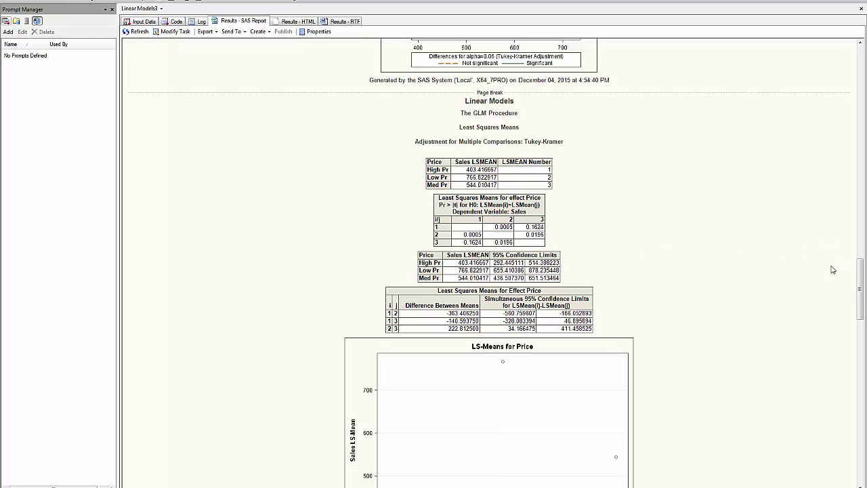
Step: Scroll down to the Advertising*Price LS-means, ranging from 394.48 to 874.79
drag(860, 291, 862, 308)
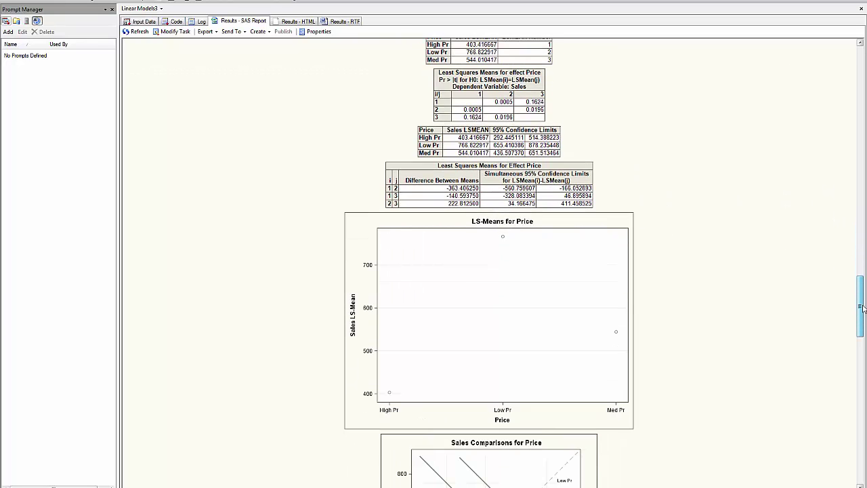
drag(862, 308, 861, 391)
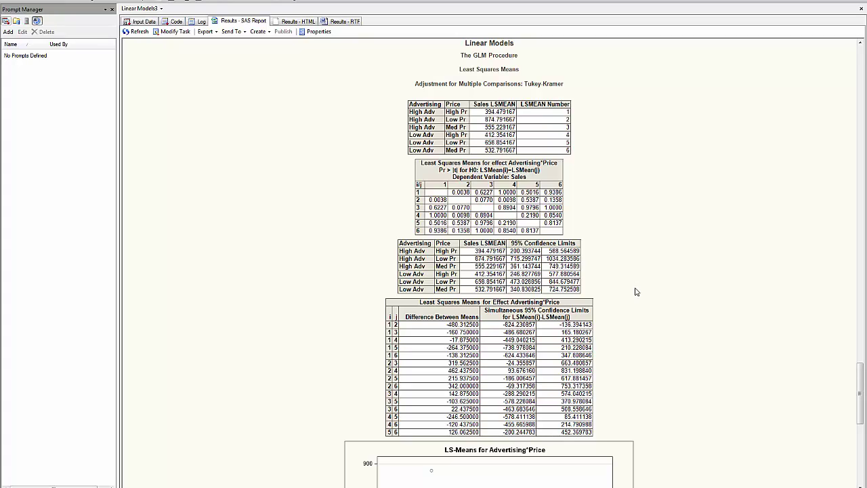
Step: Scroll down to the Advertising*Price Tukey-Kramer diffogram showing one significant difference
drag(860, 384, 860, 402)
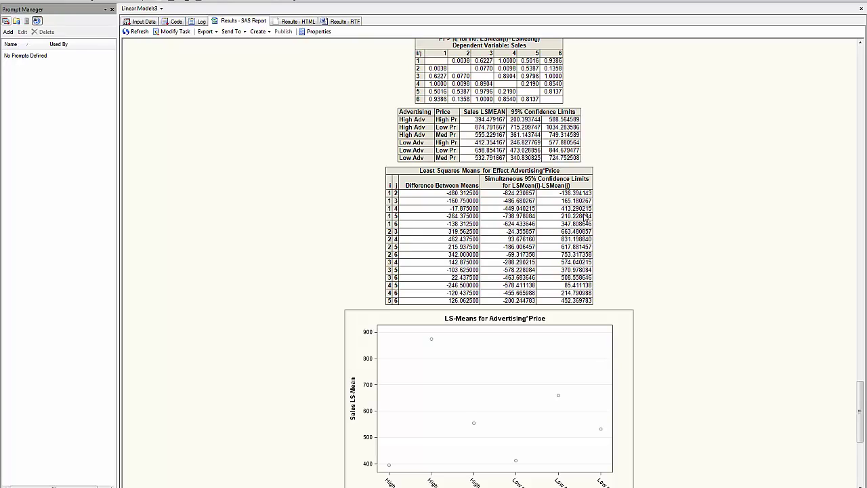
drag(860, 413, 863, 452)
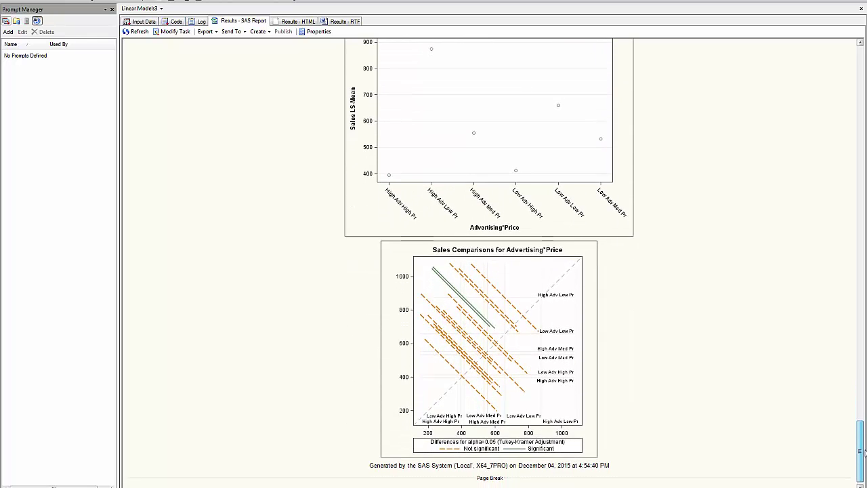